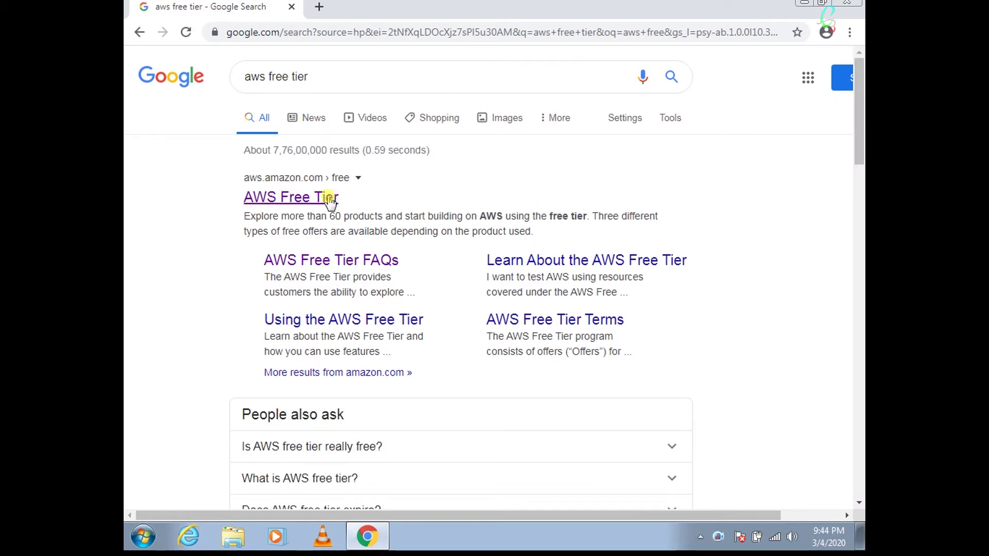
Open the AWS Free Tier search result and choose 'Create a Free Account'.
click(304, 199)
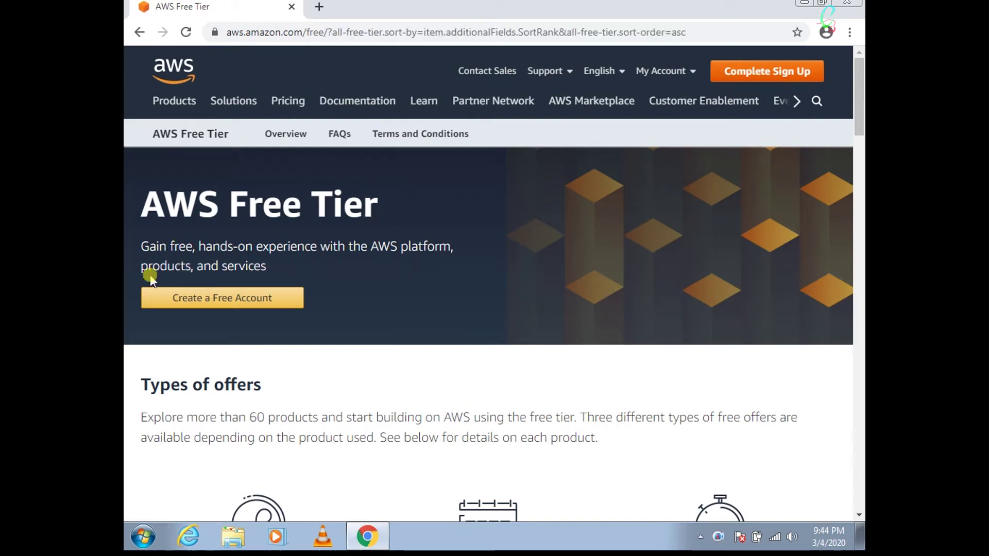
click(243, 303)
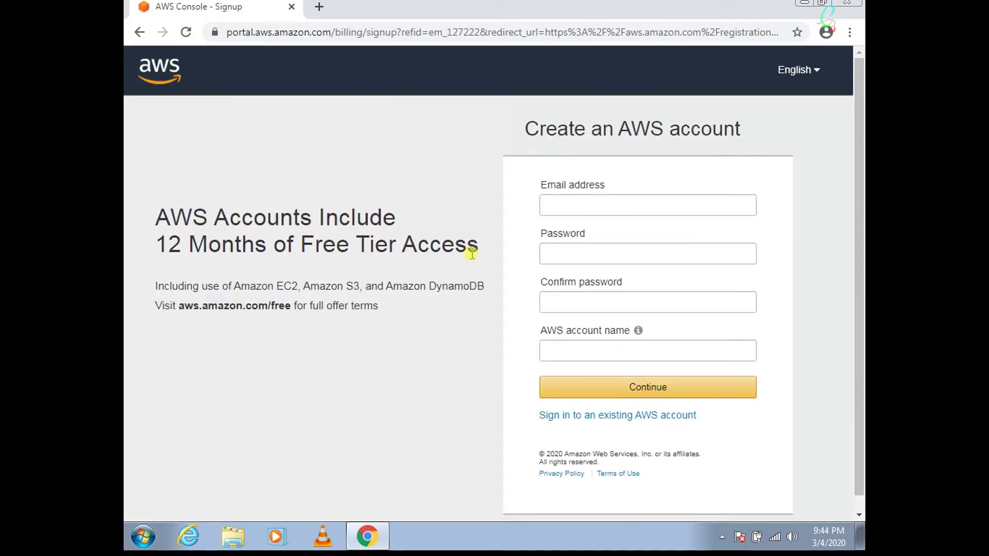
Begin typing the account e-mail address in the Email address field.
click(570, 202)
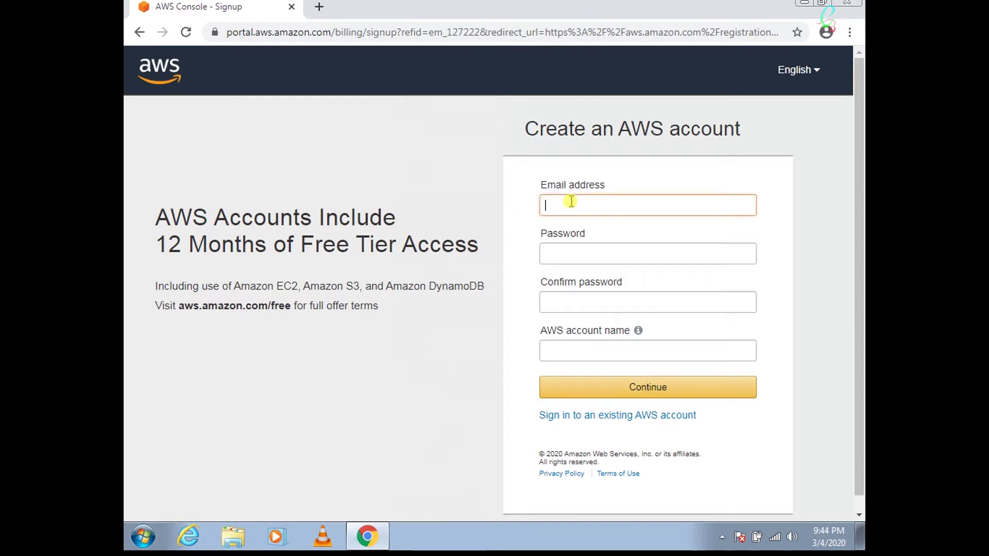
text(cha)
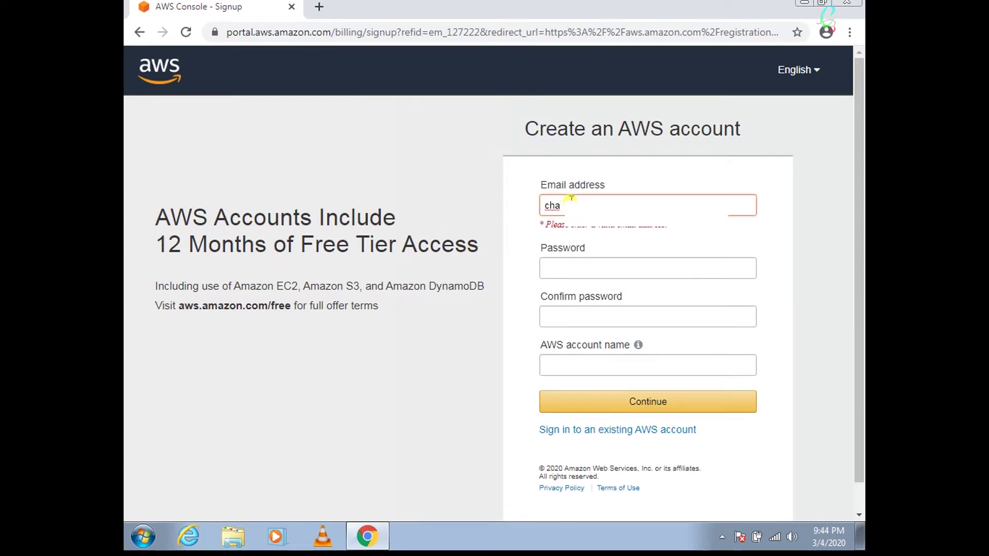
text(n)
Enter the account password in the Password and Confirm password fields.
click(567, 255)
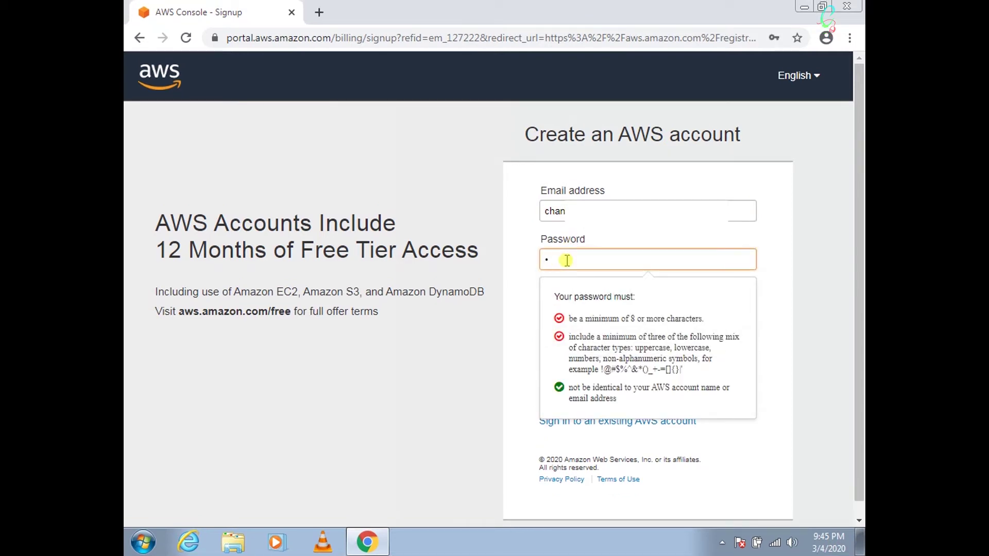
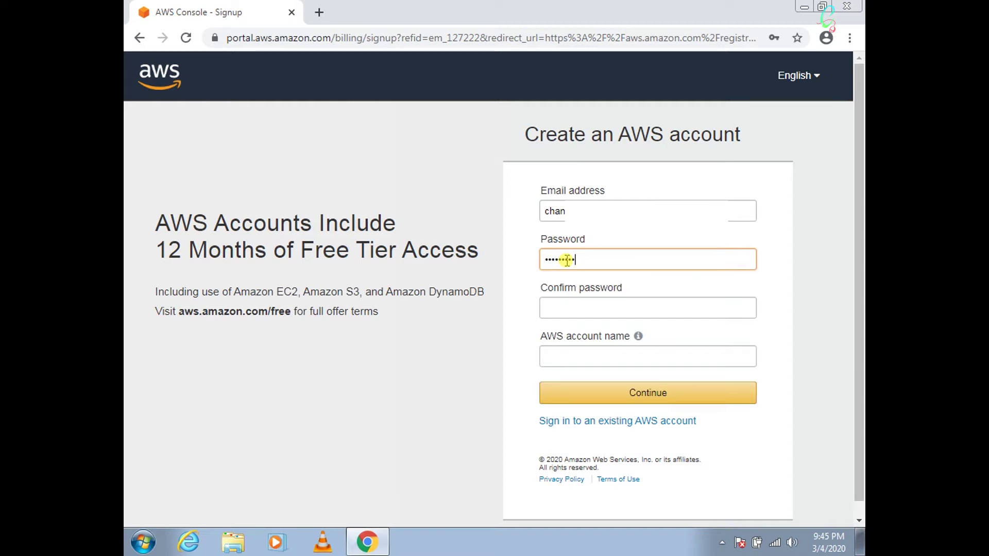
click(569, 309)
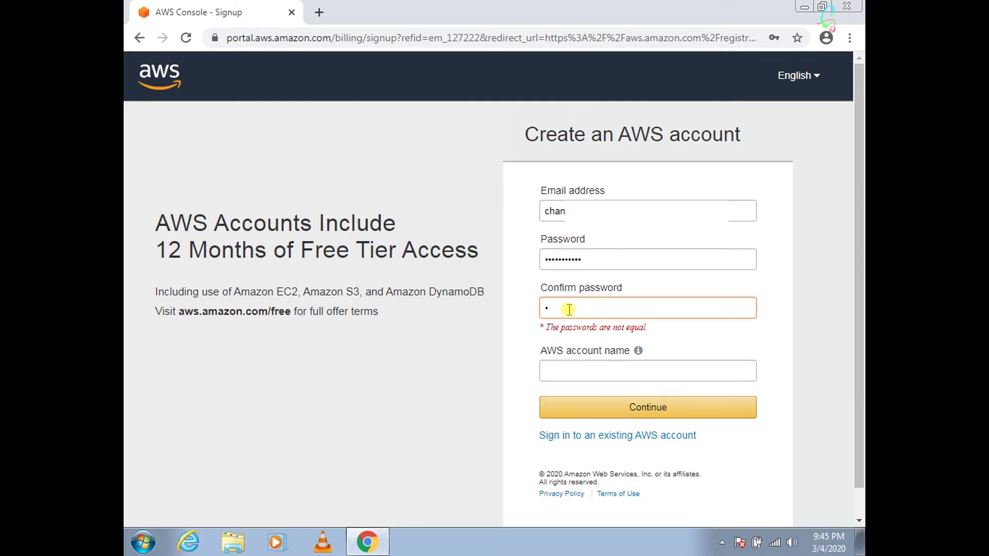
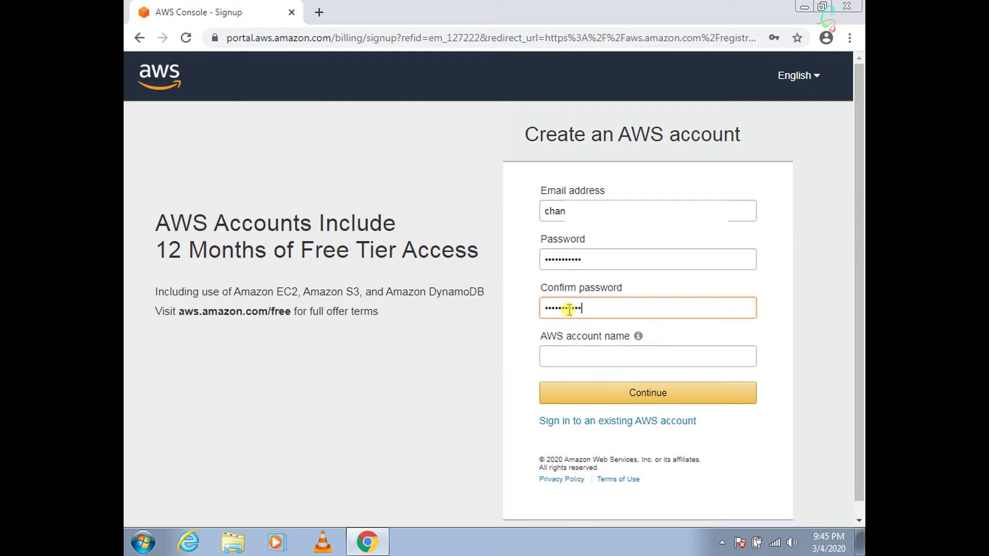
Fill in the AWS account name and continue with the sign-up details.
click(572, 352)
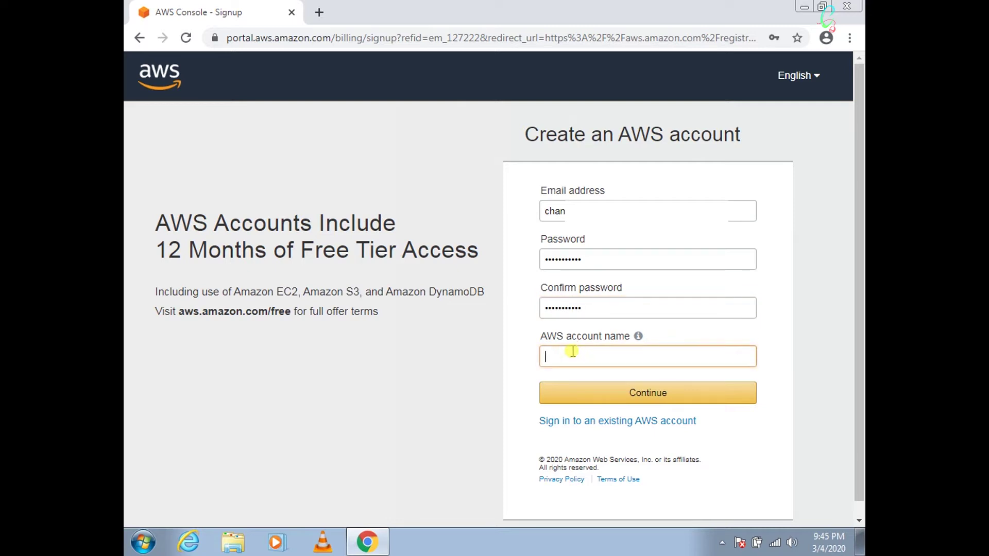
text(chan)
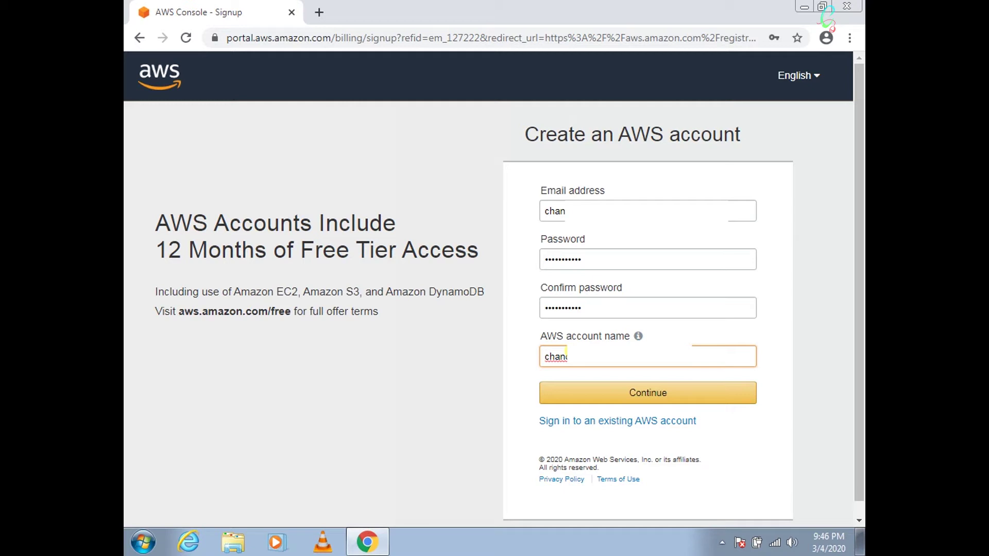
click(609, 397)
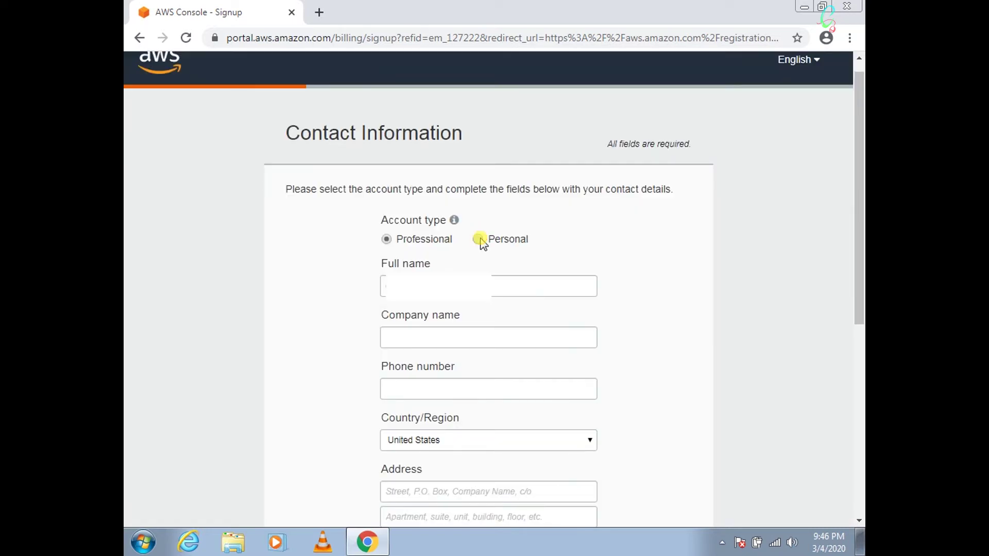
Set a Personal account type, paste the contact phone number and choose India as country.
click(479, 240)
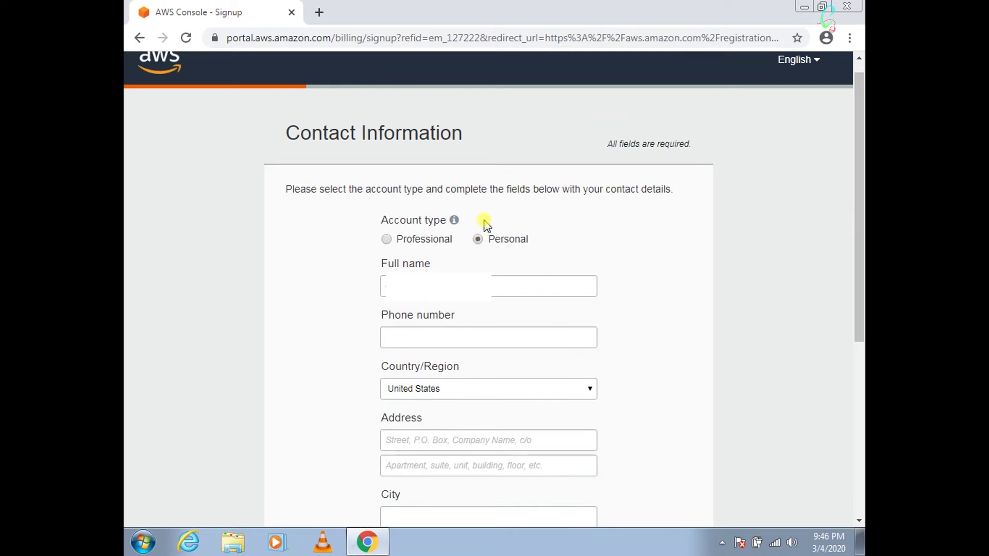
click(386, 240)
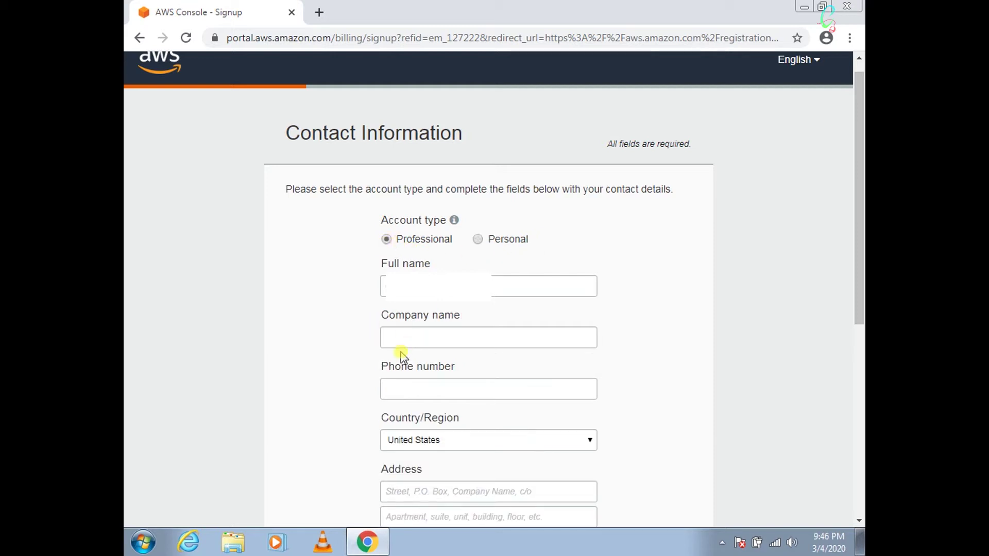
click(477, 239)
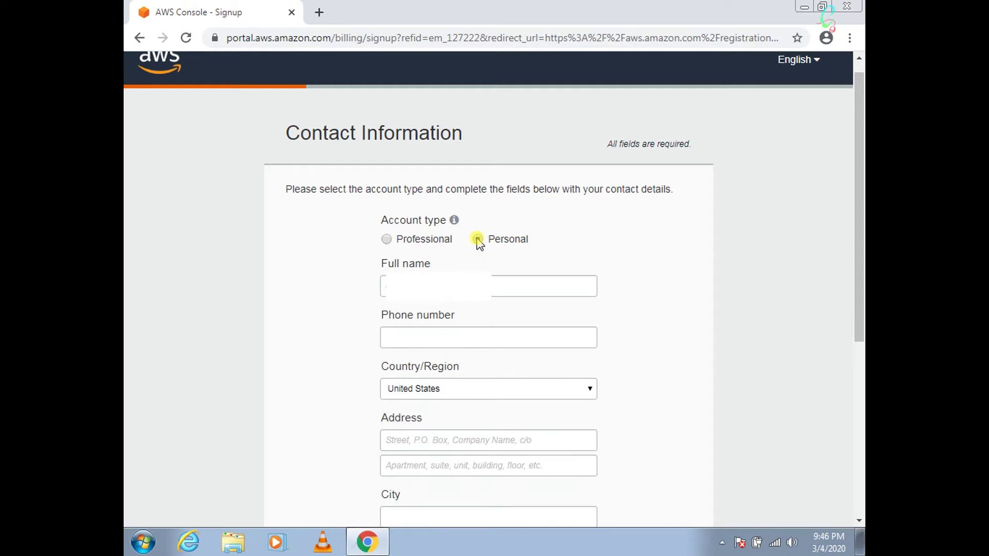
click(406, 340)
key(ctrl+v)
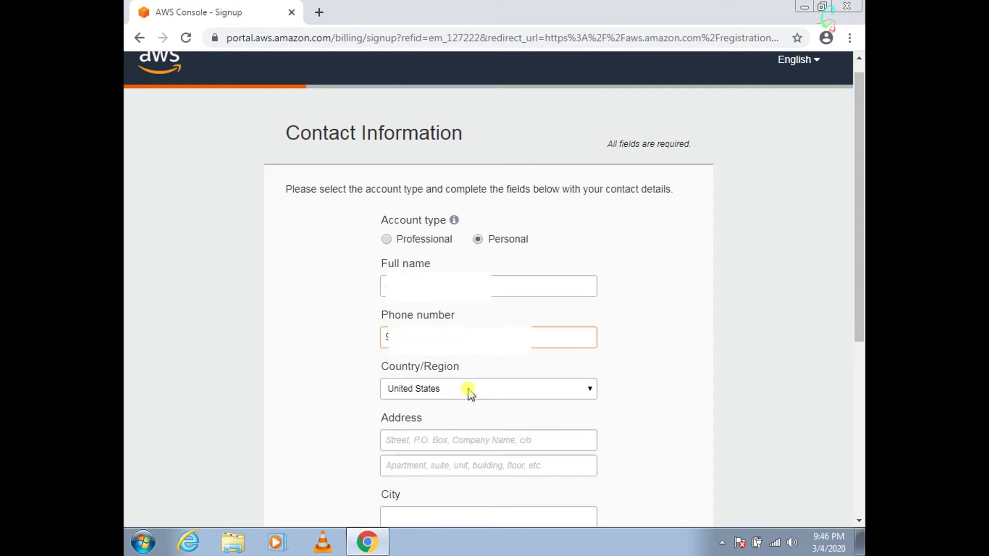
click(470, 392)
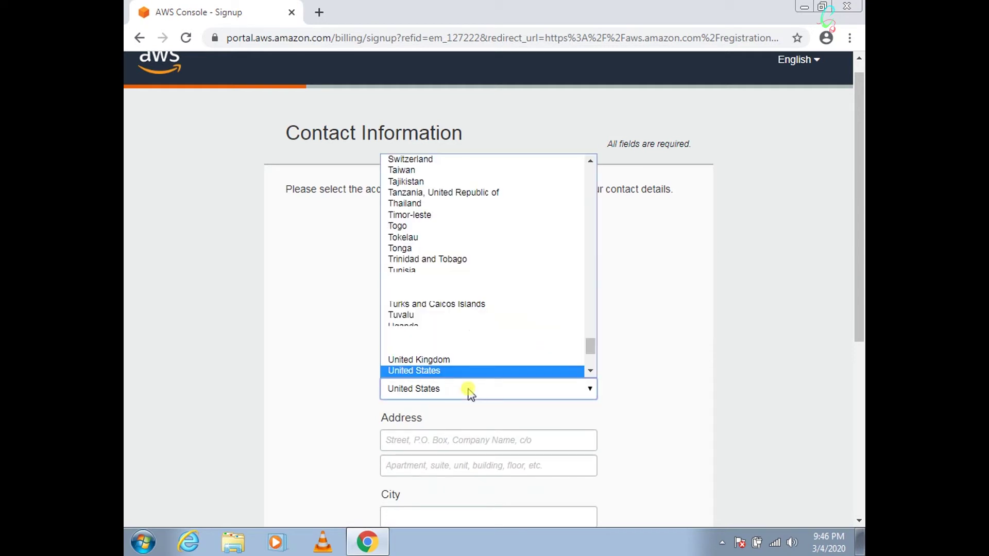
key(i)
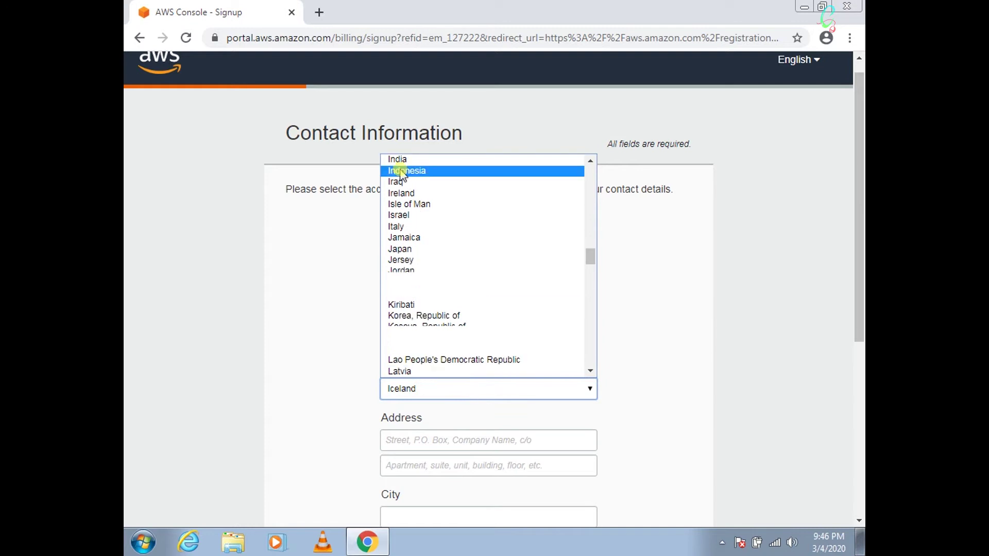
click(395, 161)
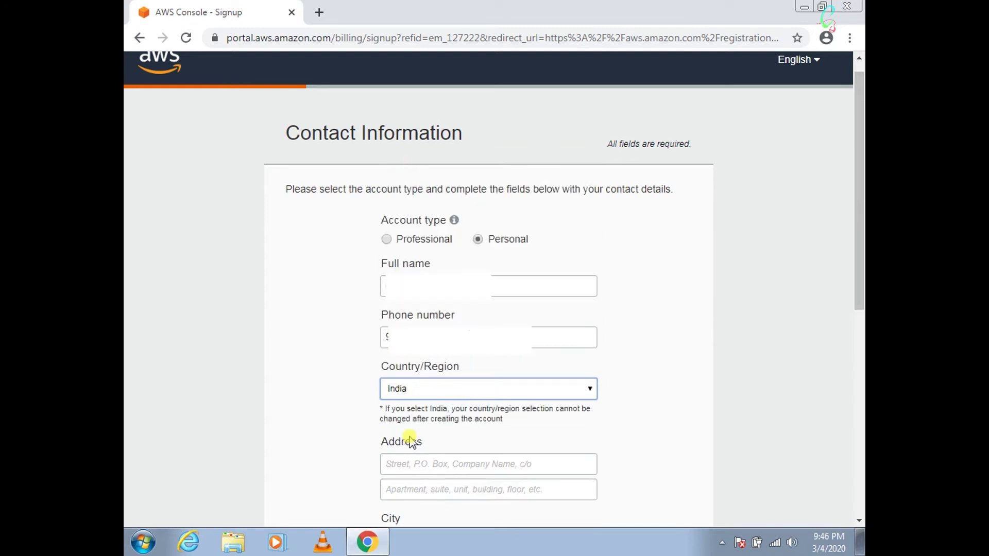
Enter the street address in both address lines, correcting the mistyped first entry.
click(431, 467)
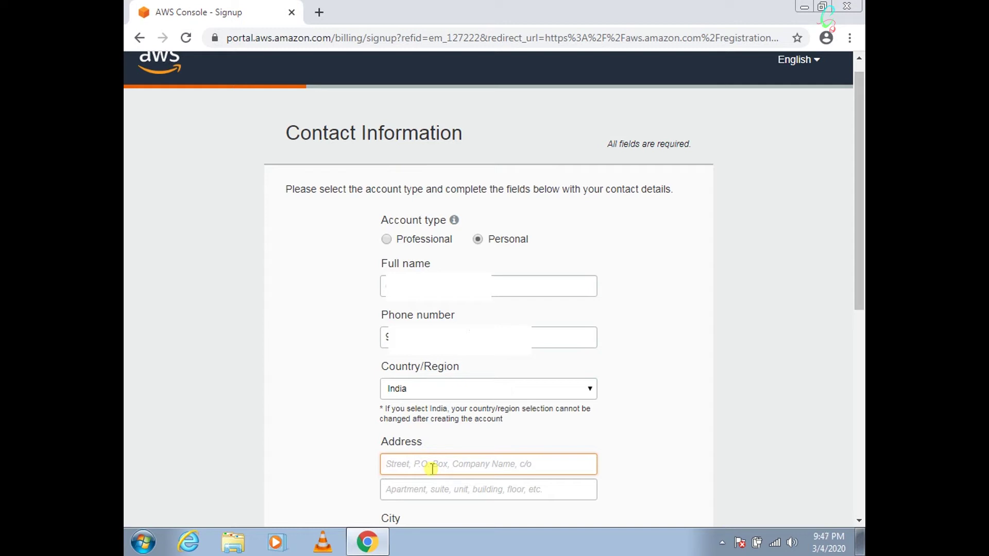
text(lat)
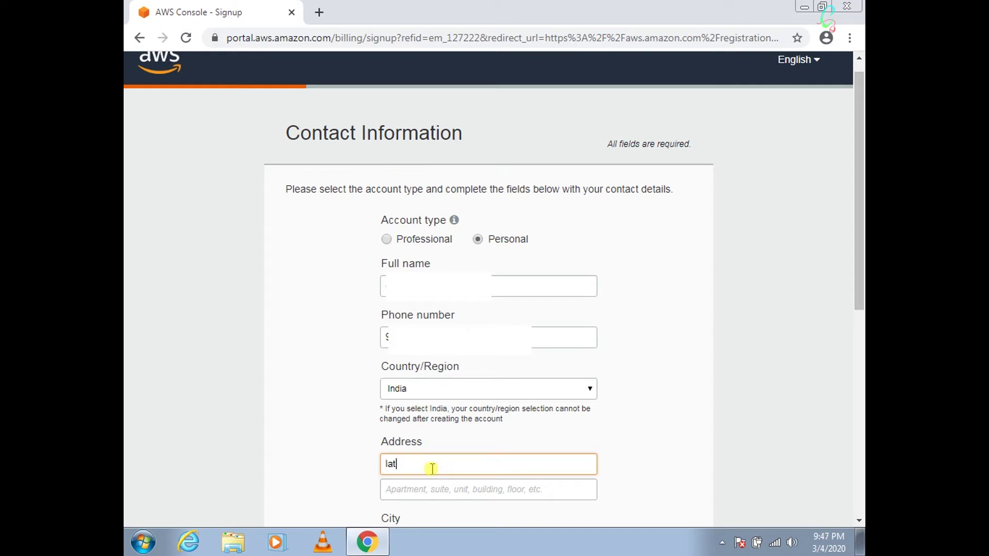
text(ifm)
key(BackSpace)
key(BackSpace)
key(BackSpace)
key(BackSpace)
key(BackSpace)
key(BackSpace)
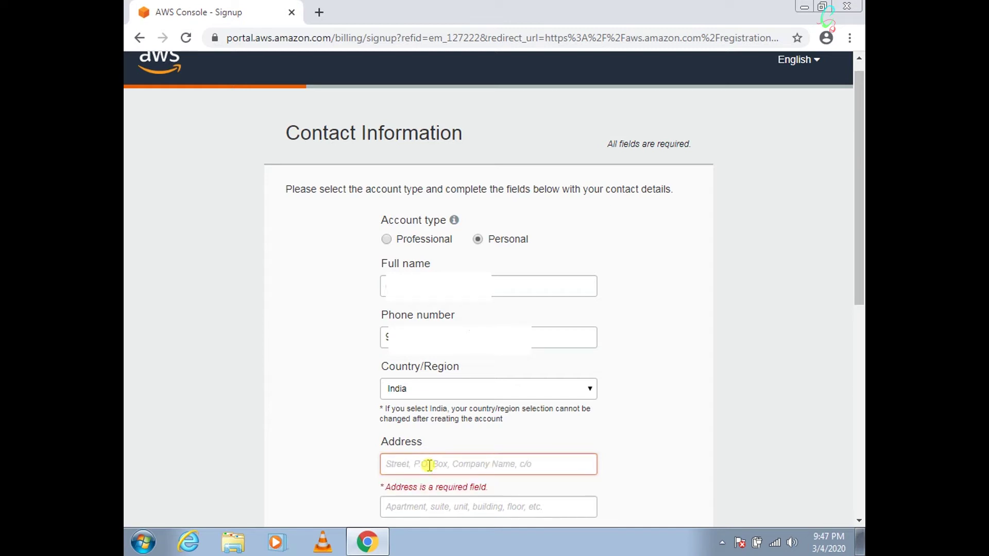
text(santacru)
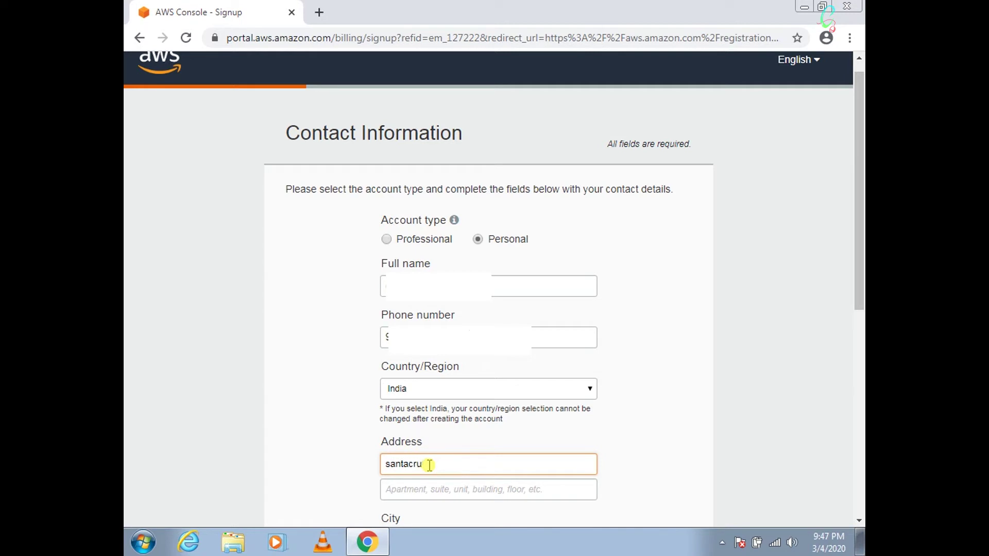
text(z)
click(420, 496)
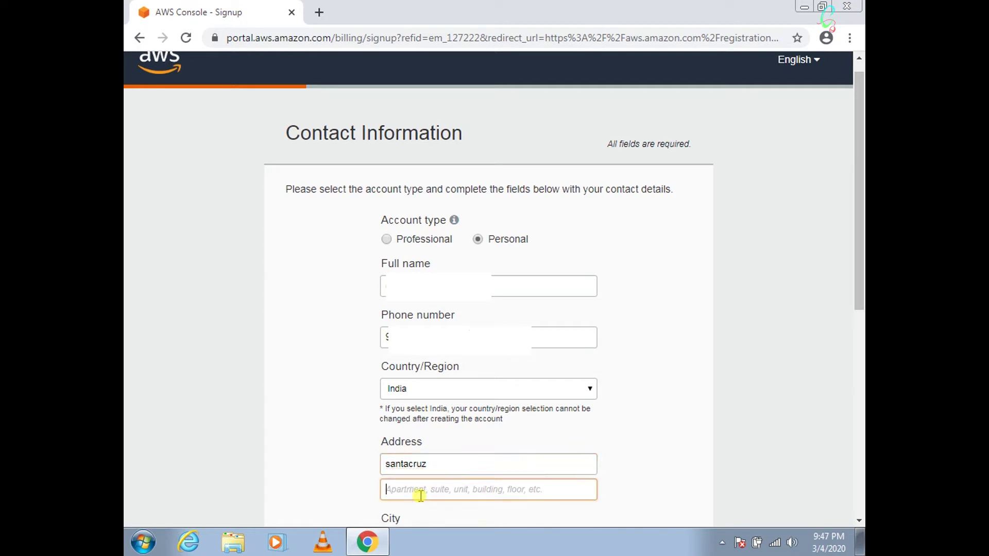
text(mum)
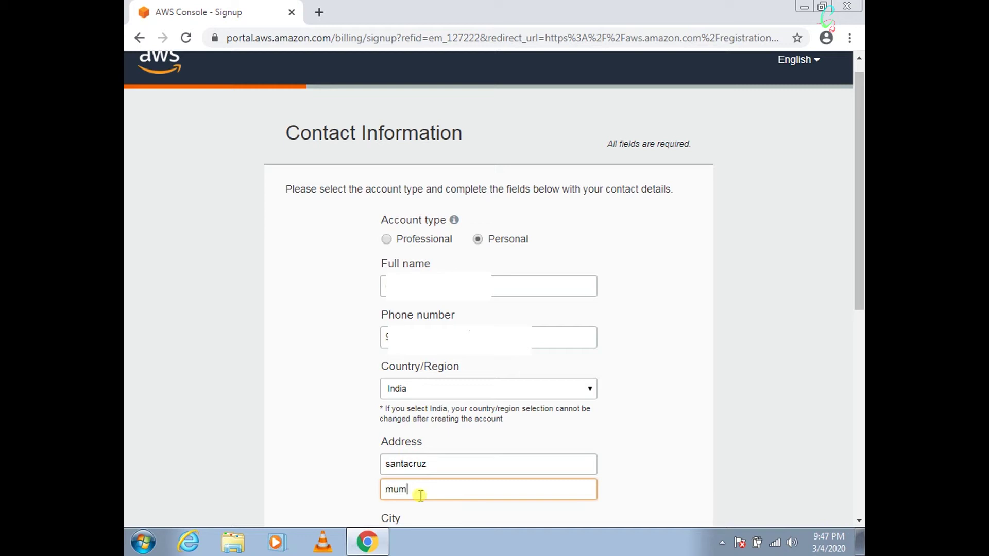
text(bai)
Fill in the city, state/province and postal code, fixing a typo in the state.
scroll(655, 437, down, 4)
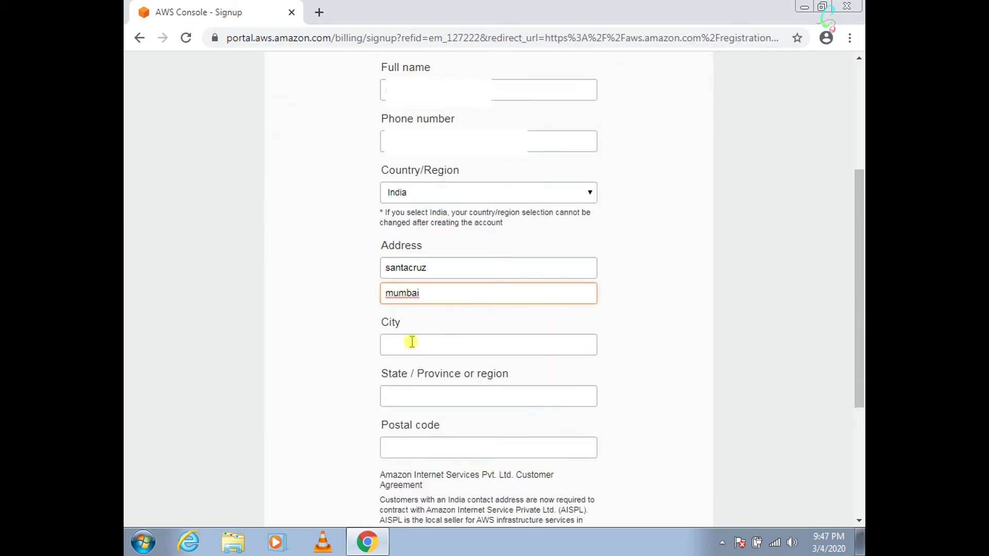
click(412, 342)
text(m)
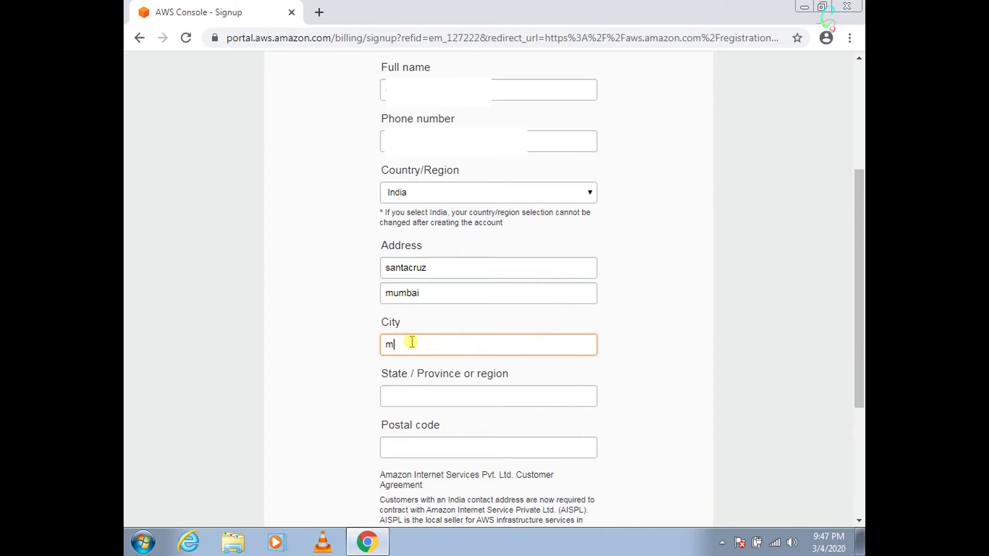
text(umbai)
click(402, 397)
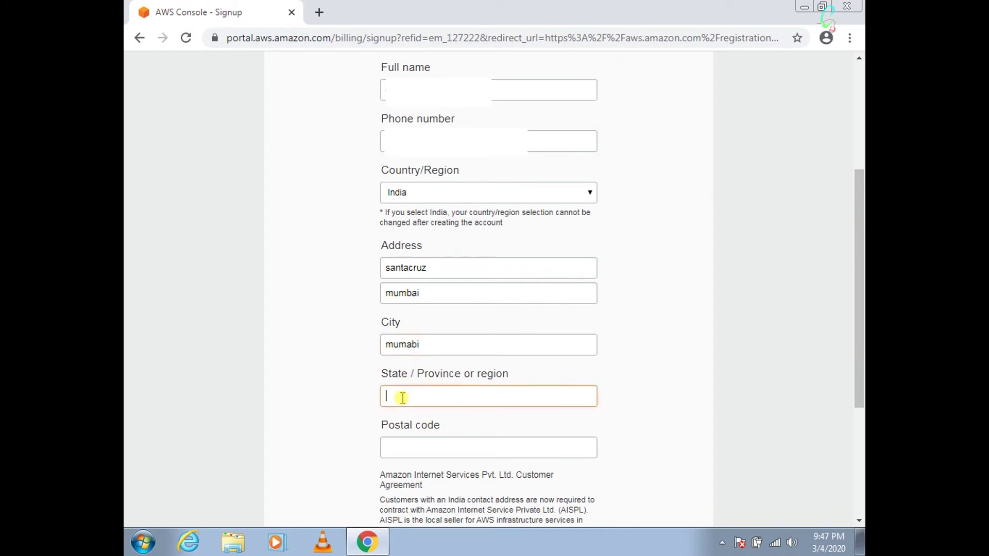
text(maharash)
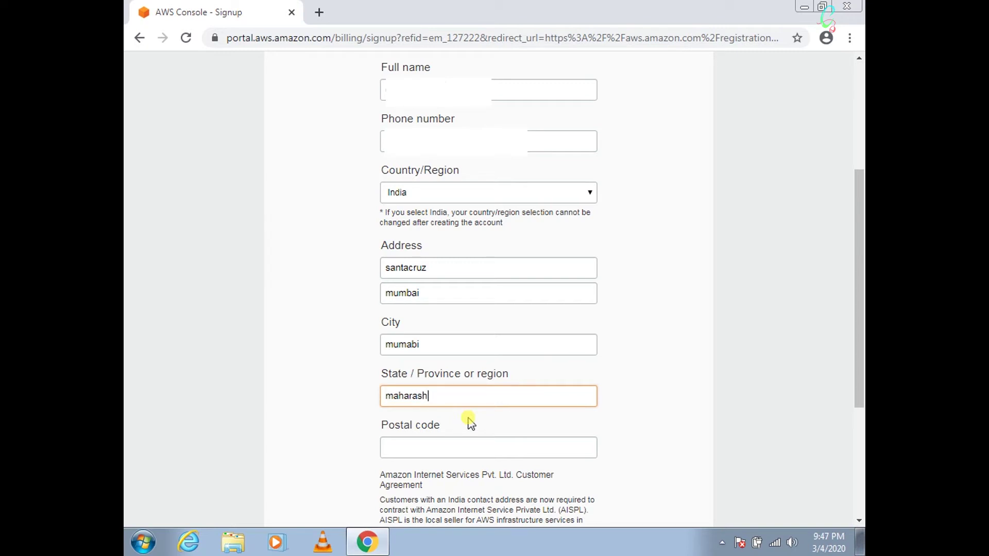
text(atra)
click(436, 448)
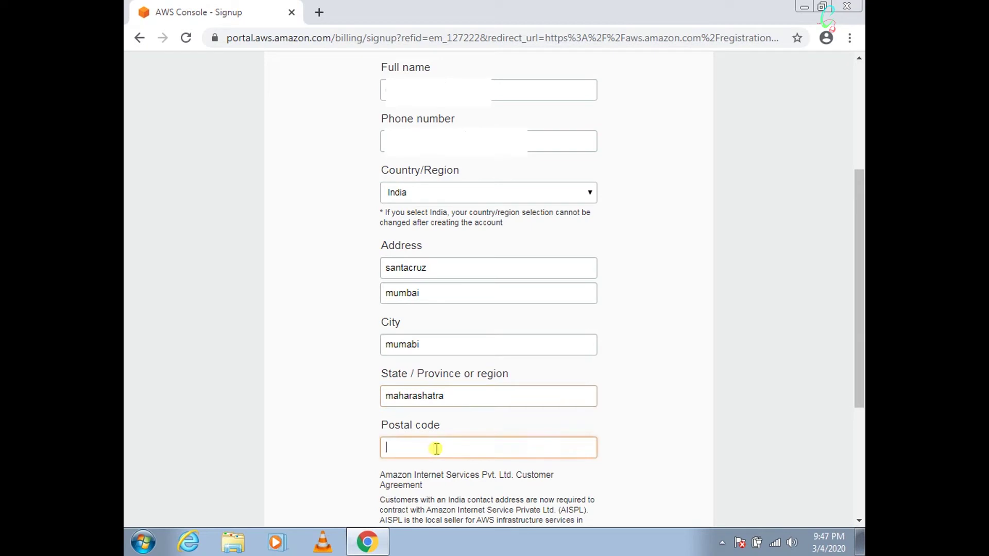
text(400055)
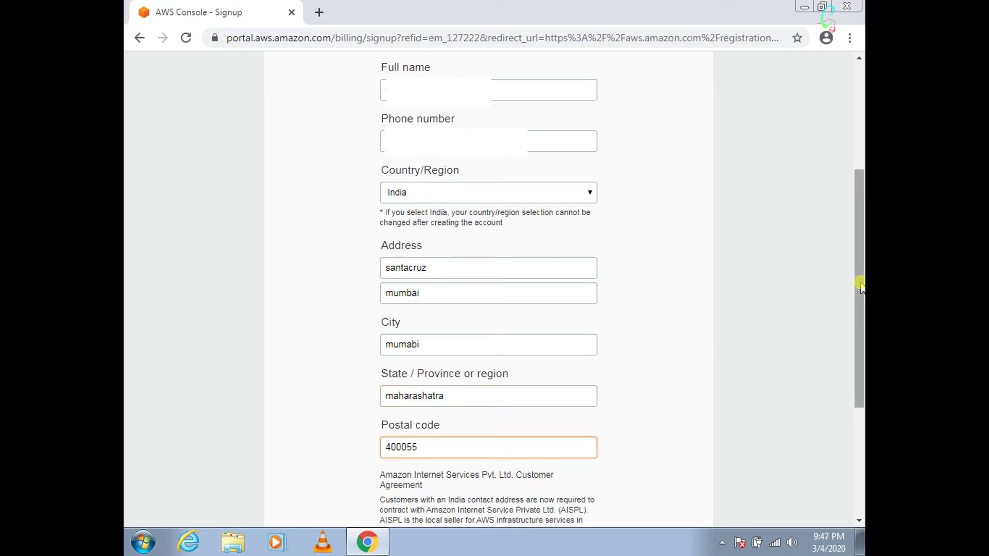
Accept the AISPL Customer Agreement and create the account to reach Payment Information.
drag(859, 281, 858, 368)
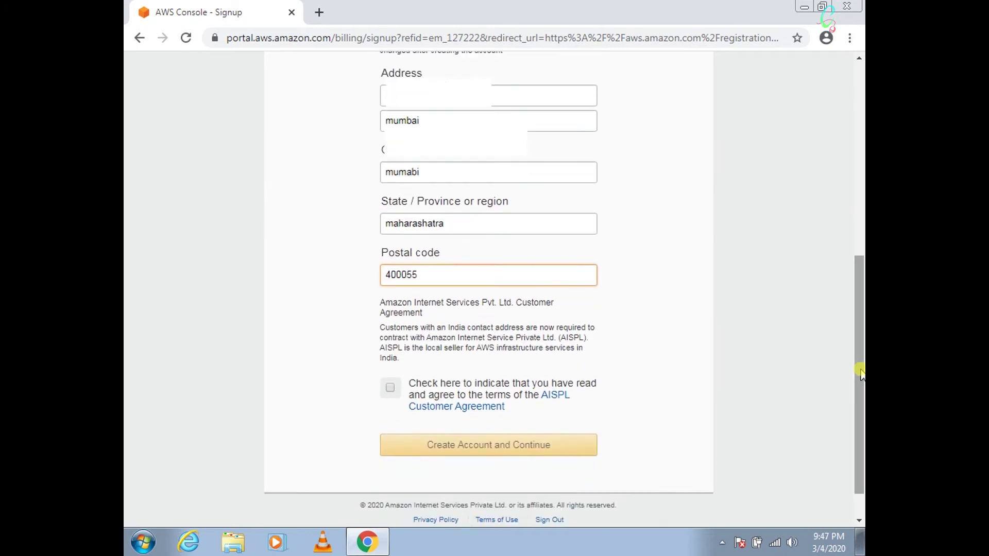
click(390, 387)
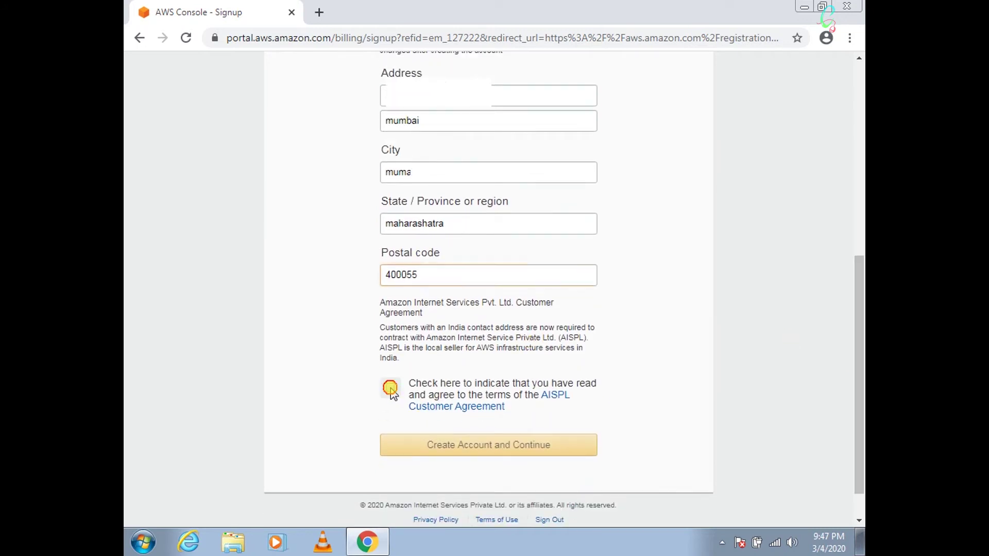
click(483, 448)
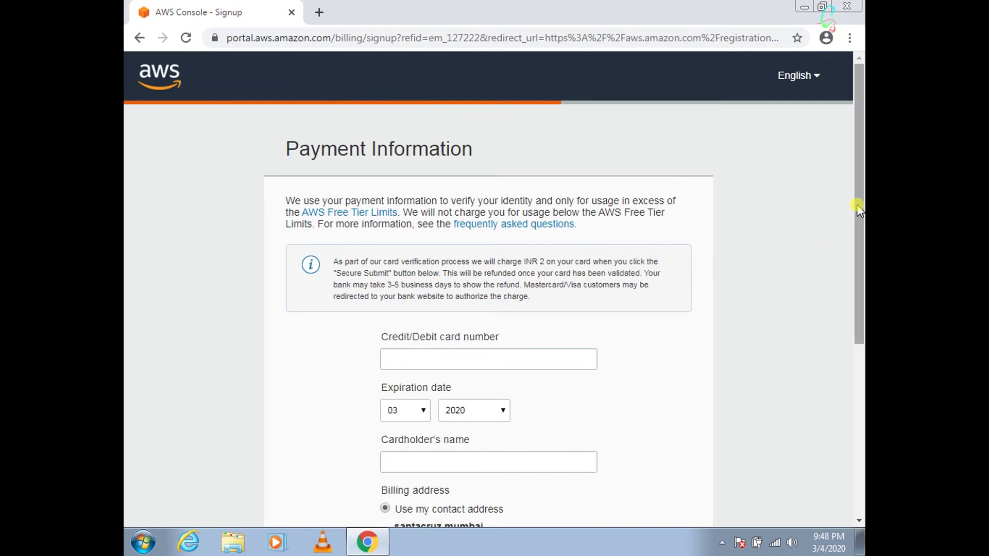
Enter the card number, select its expiry month and year, and move to the cardholder's name.
drag(858, 209, 859, 161)
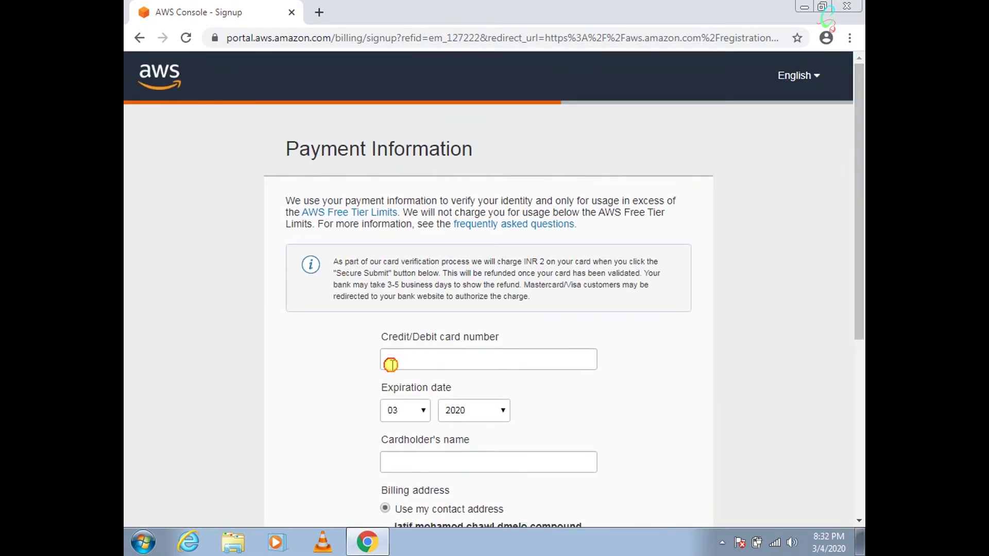
click(391, 364)
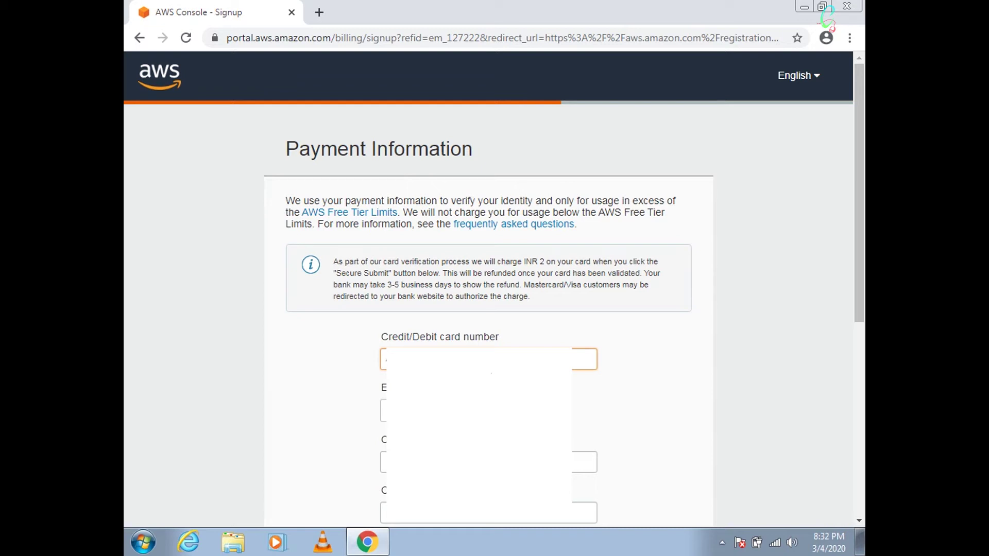
click(488, 411)
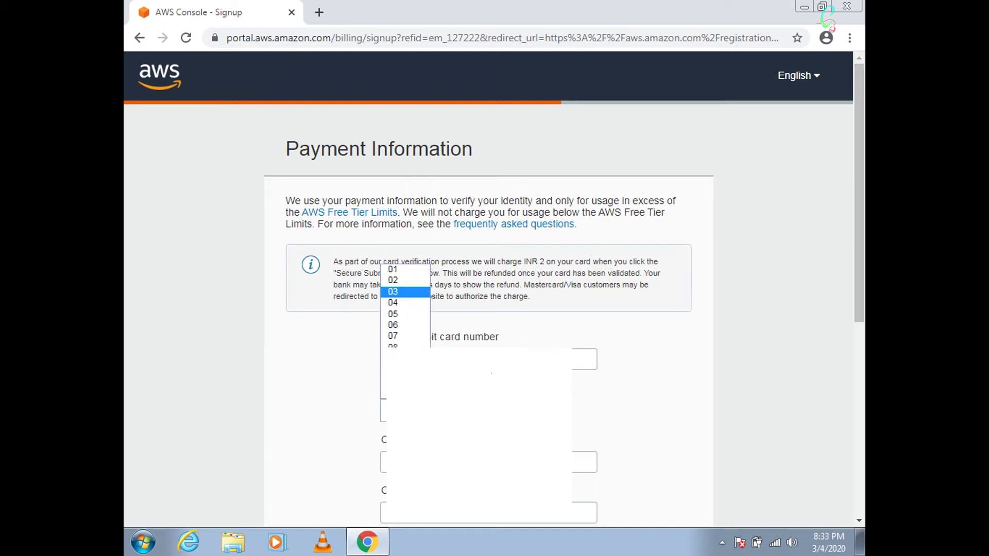
click(404, 393)
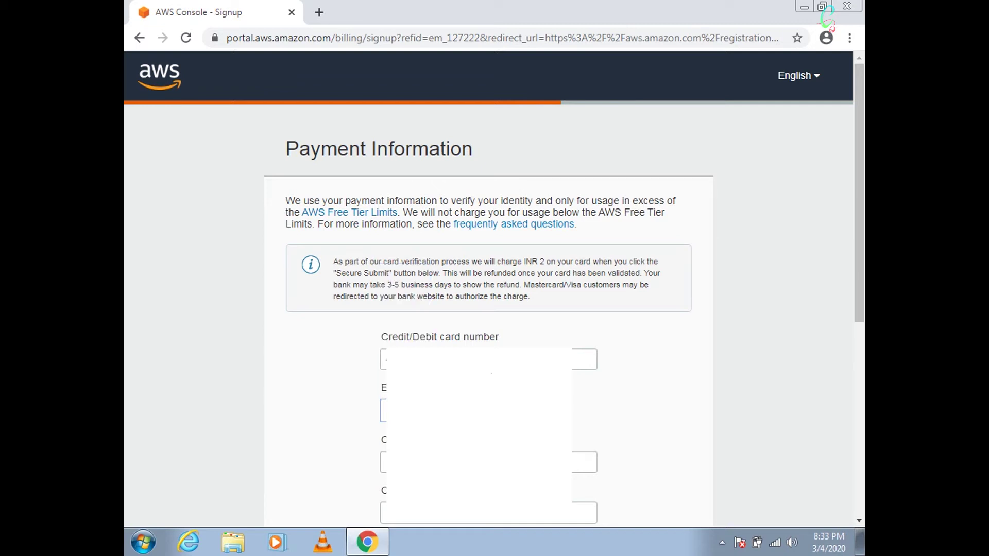
click(474, 410)
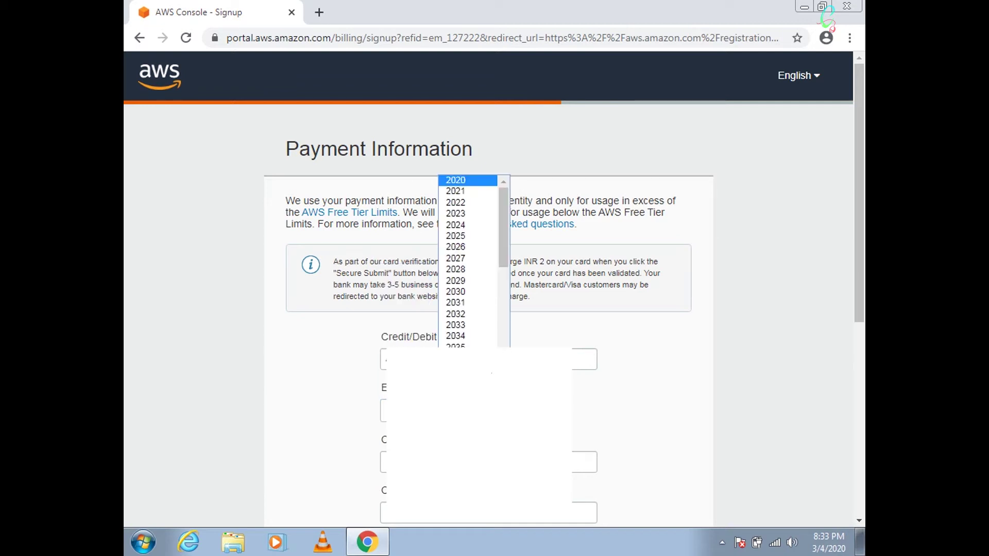
click(453, 201)
key(Tab)
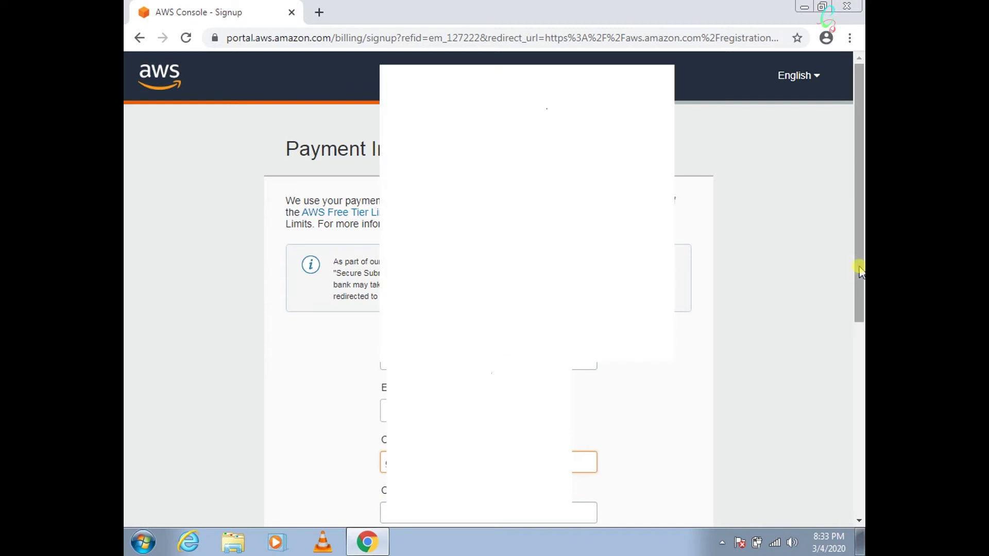
Answer No to the PAN question and submit the card with Verify and Add.
drag(858, 263, 858, 331)
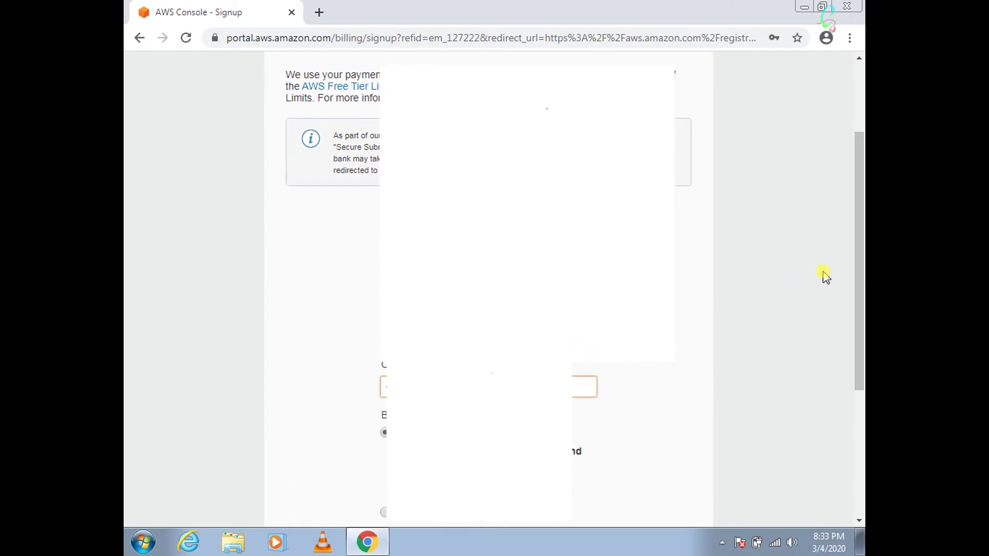
drag(859, 263, 860, 362)
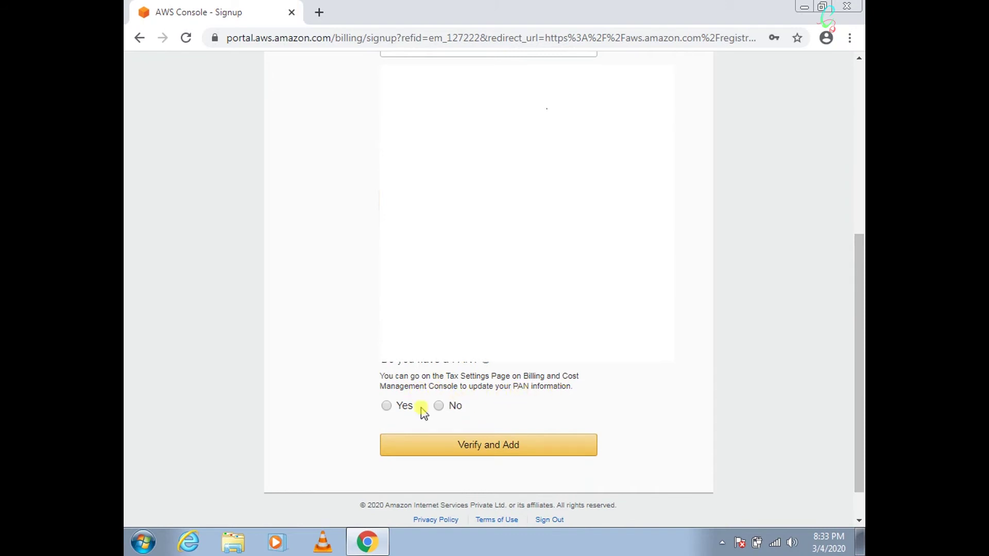
click(443, 406)
click(484, 451)
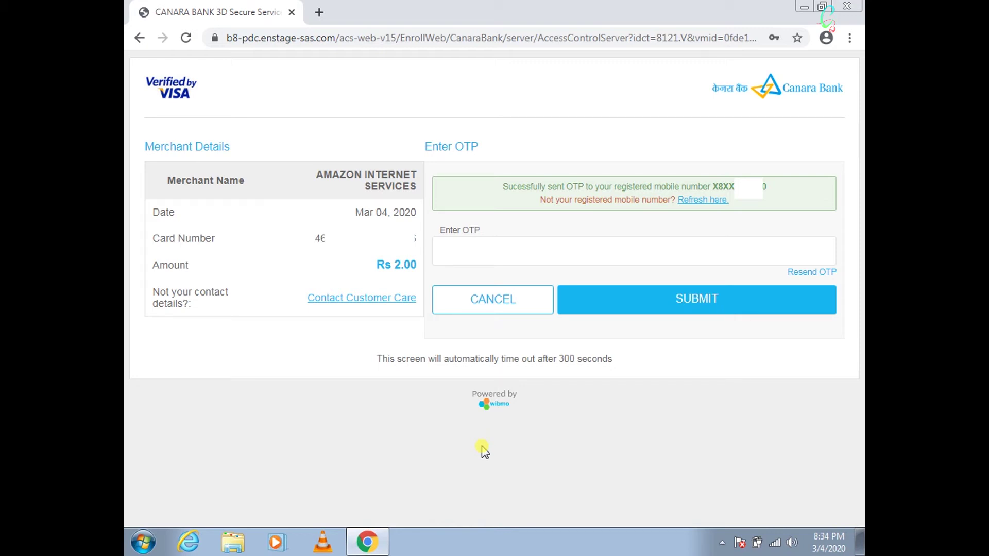
Enter the SMS one-time password on the Canara Bank page and submit the Rs 2.00 charge.
click(470, 251)
text(1)
text(••••)
click(697, 301)
click(697, 302)
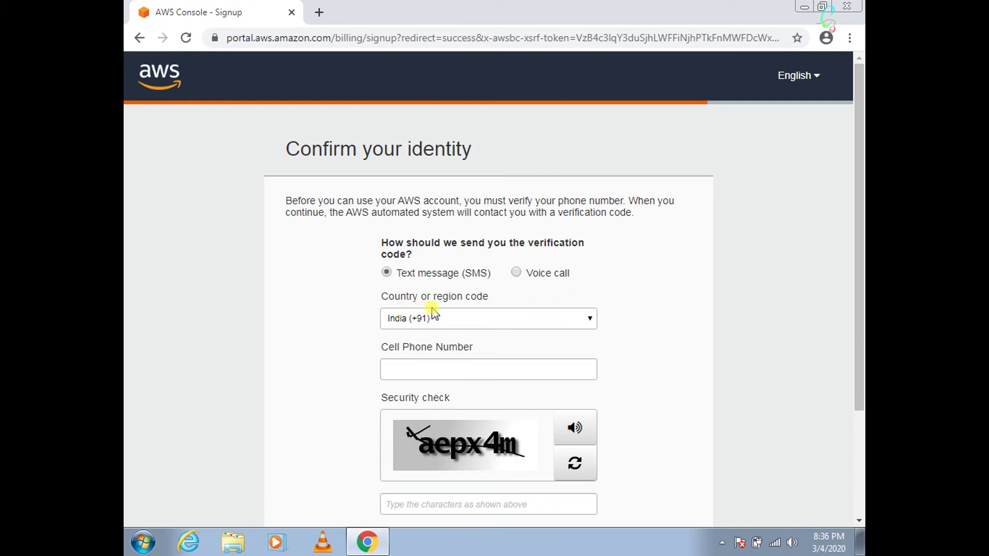
Enter the cell phone number and security check characters, then request the SMS code.
click(414, 372)
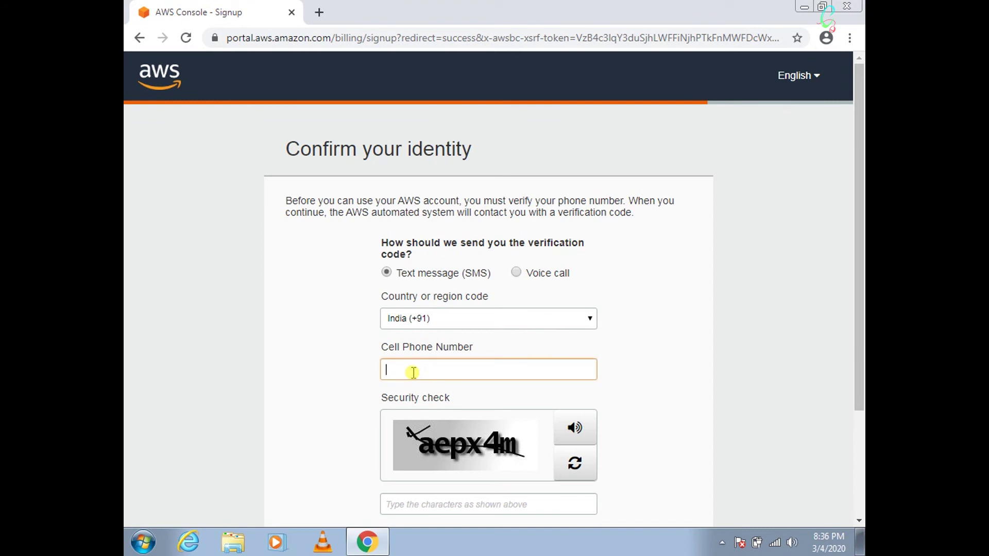
text(982)
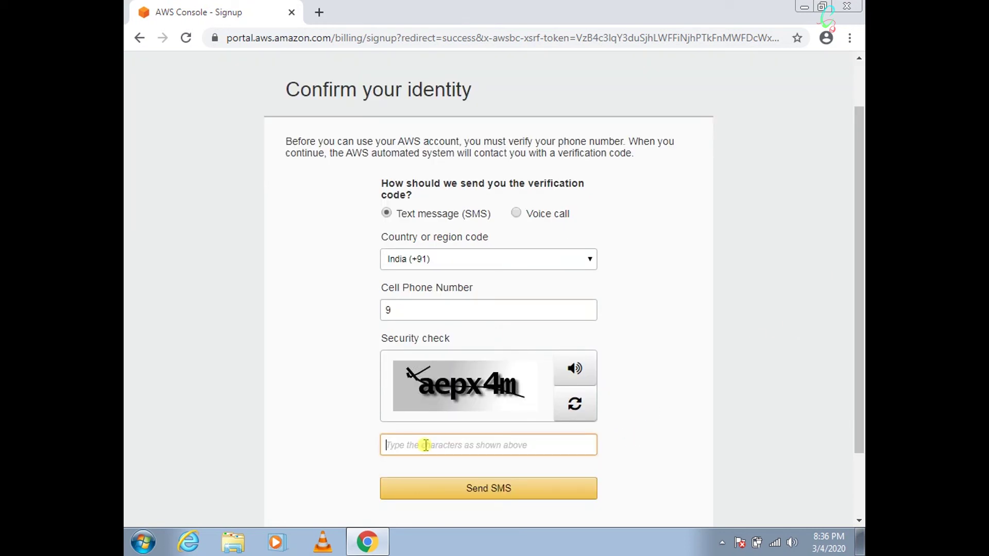
text(a)
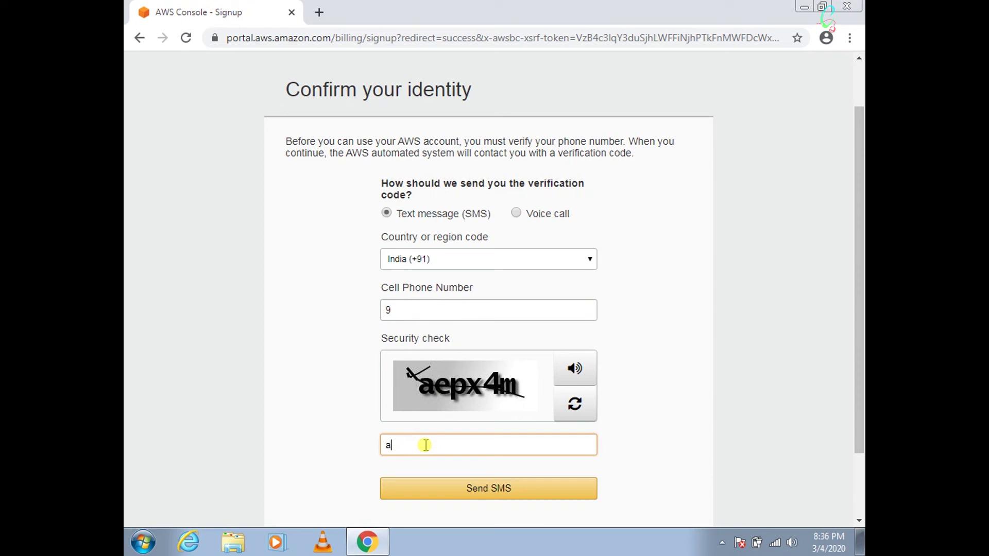
text(epx4m)
click(476, 489)
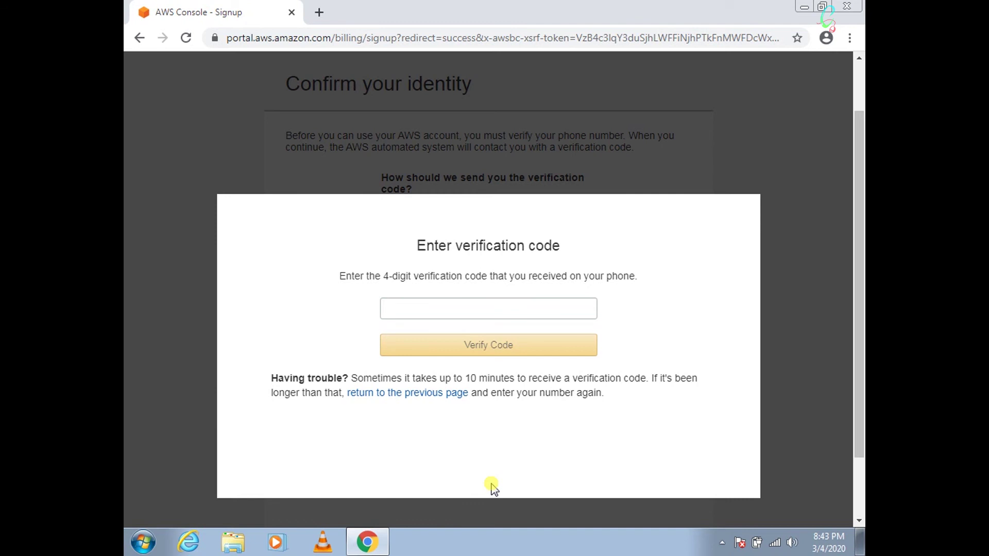
Enter the received 4-digit SMS code, verify it, and continue to support plans.
click(402, 306)
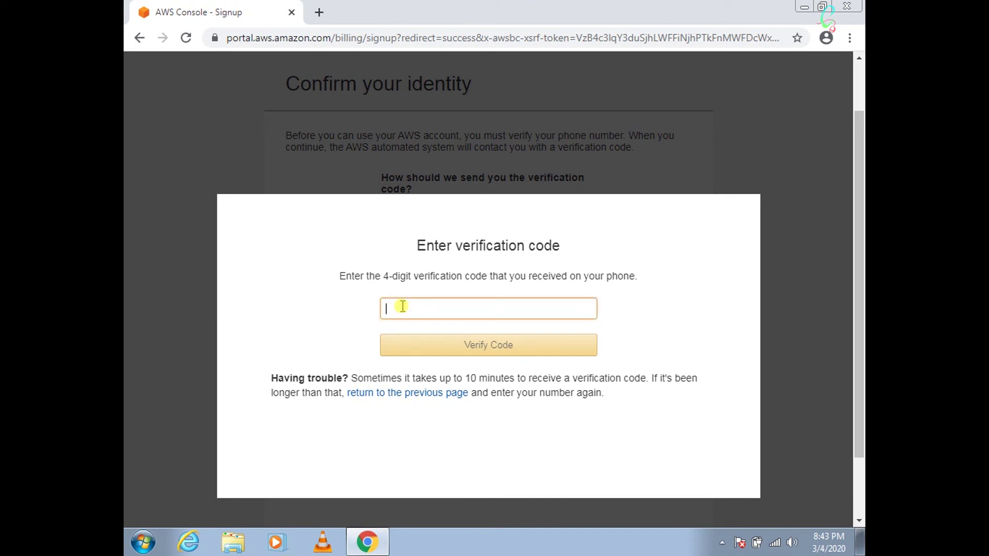
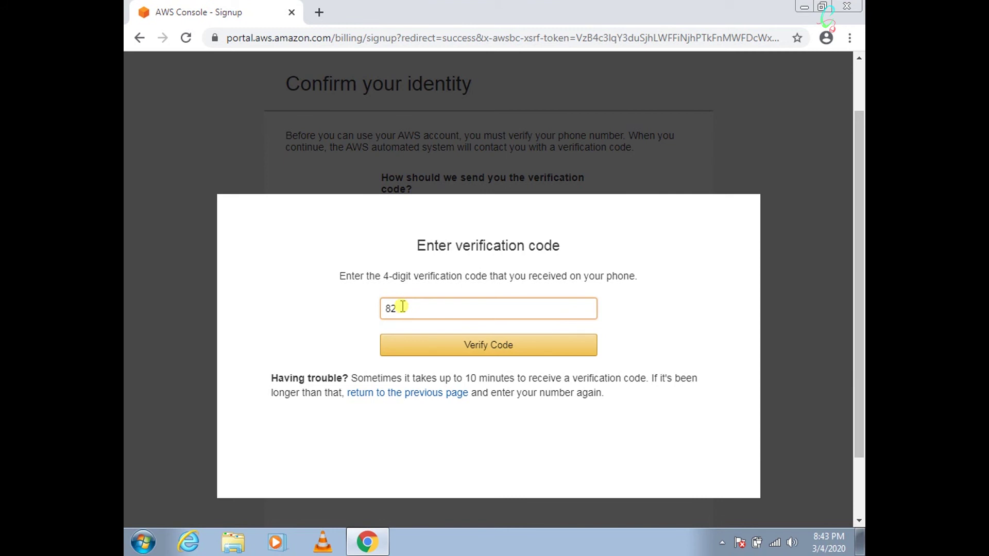
click(479, 352)
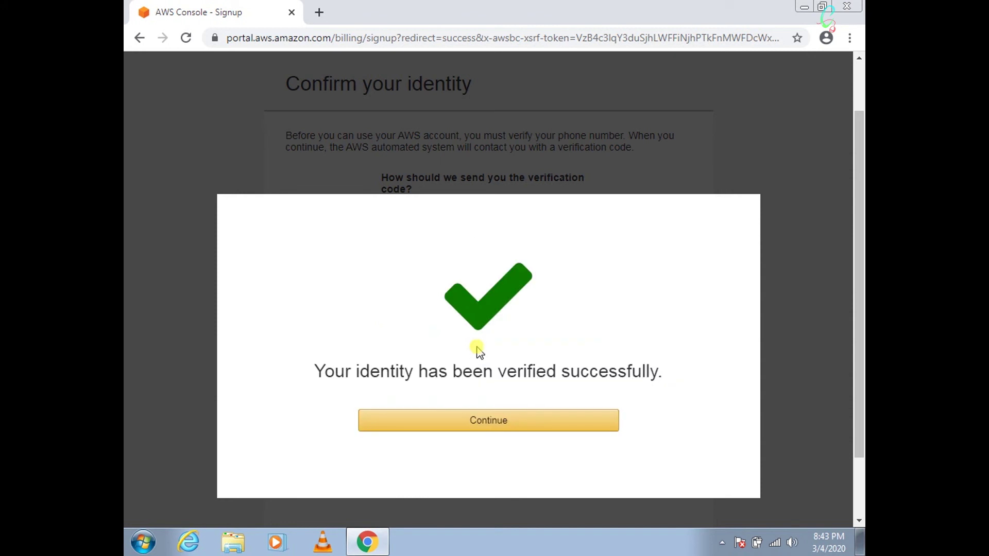
click(492, 422)
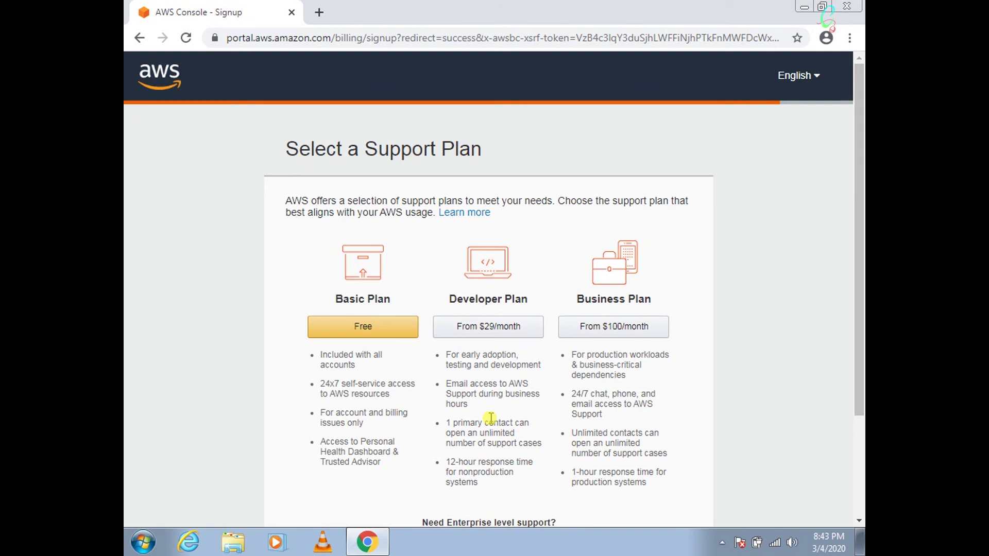
Select the free Basic Plan support option to complete account registration.
scroll(490, 418, down, 1)
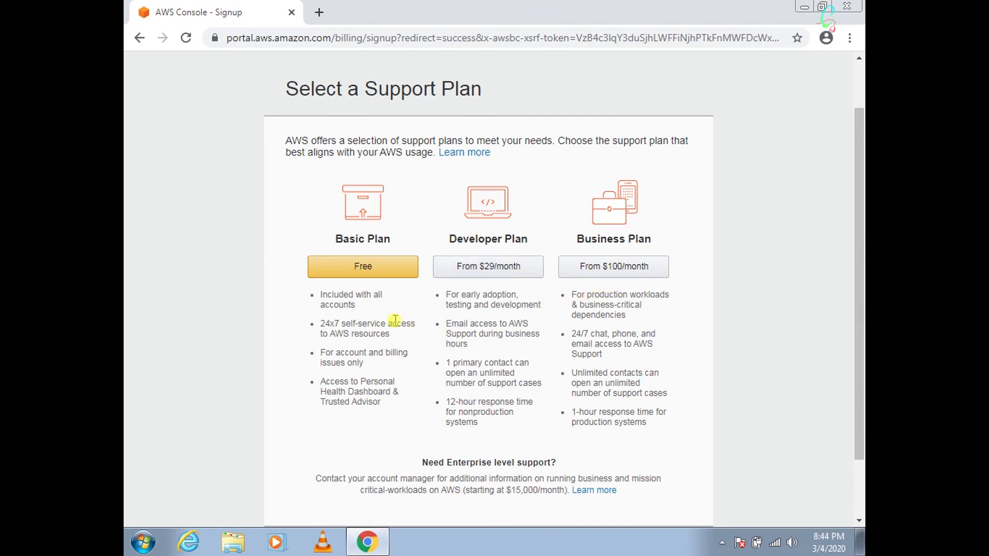
click(365, 270)
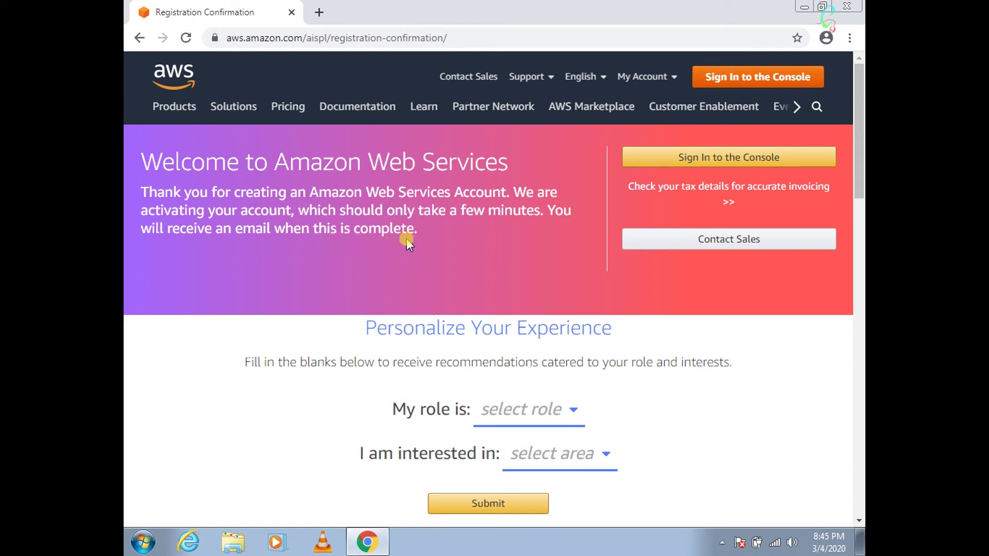
Go from the welcome page to the AWS console Sign in page.
click(730, 164)
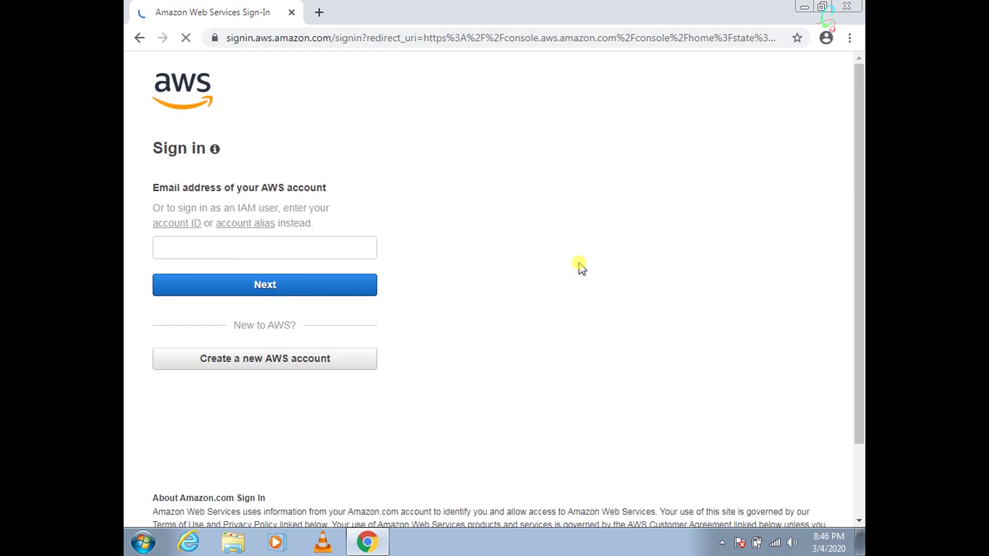
Submit the account's e-mail address on the Sign in page to reach the root user password prompt.
click(166, 248)
text(cha)
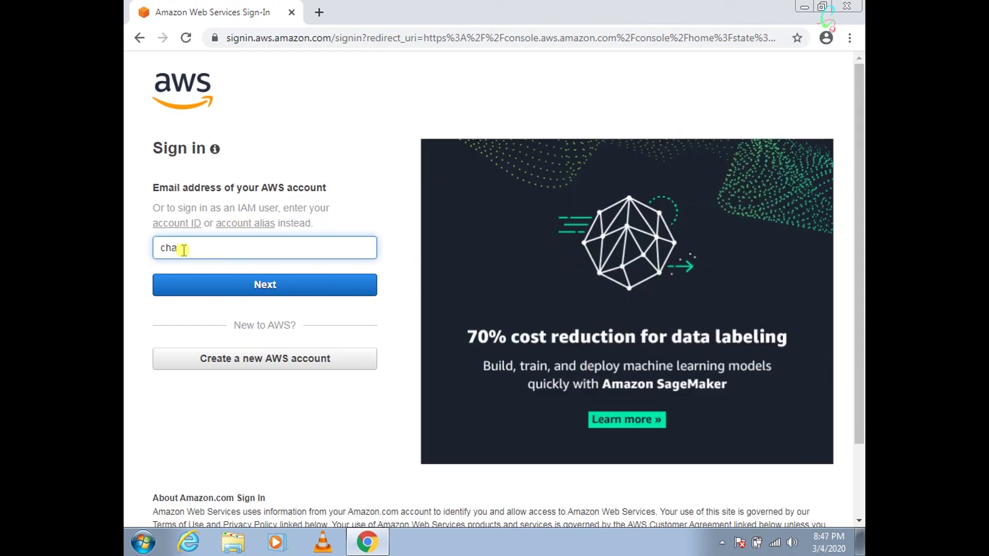
text(r)
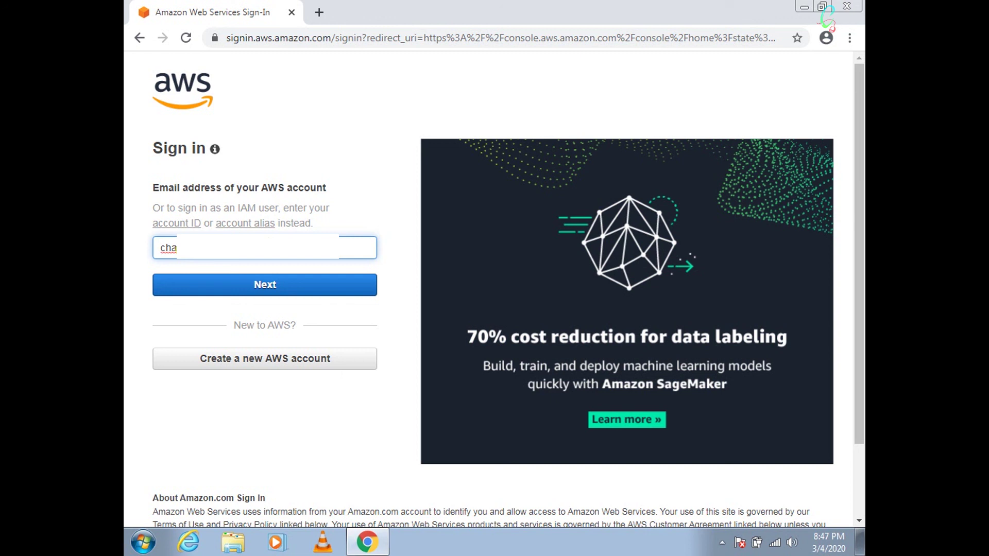
click(259, 288)
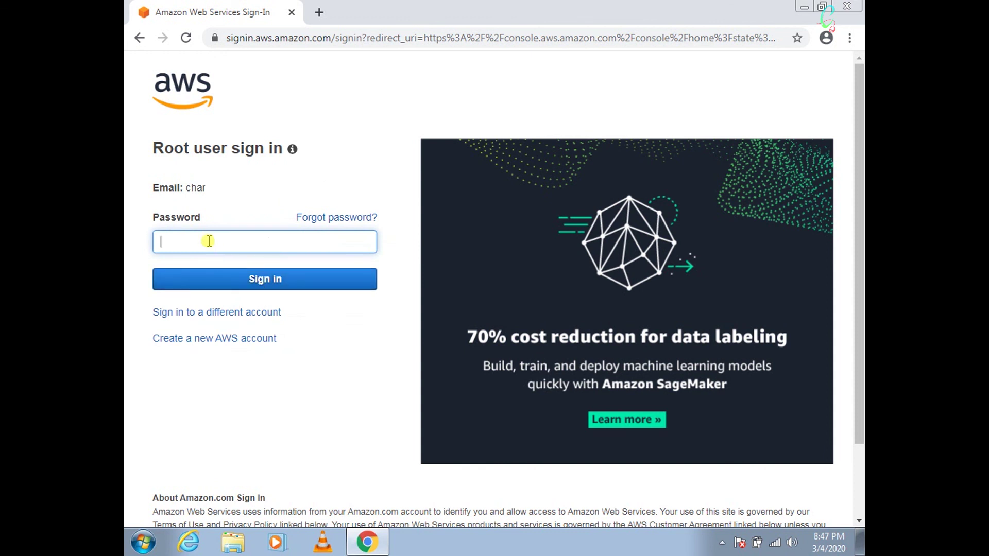
Enter the root user's account password in the Password field.
text(•••••••••••)
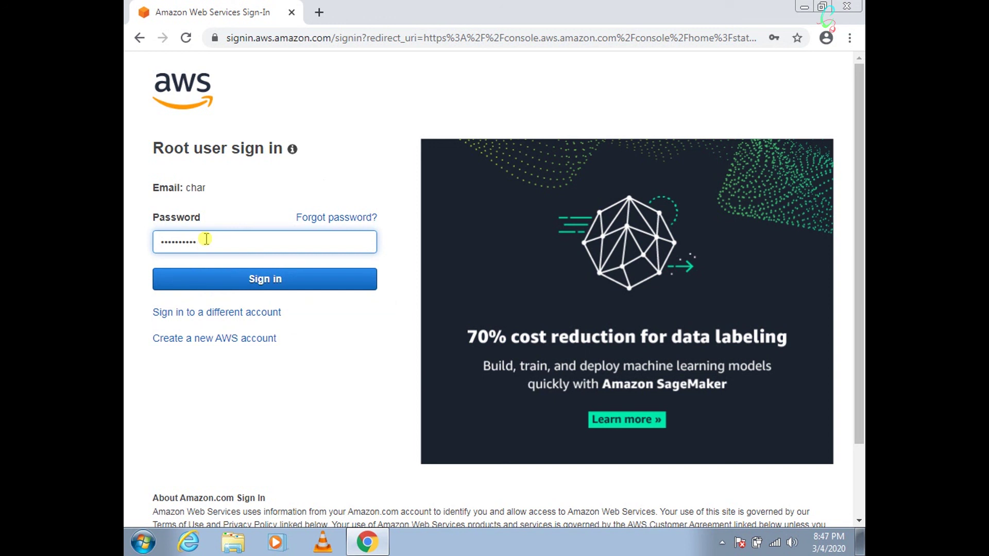